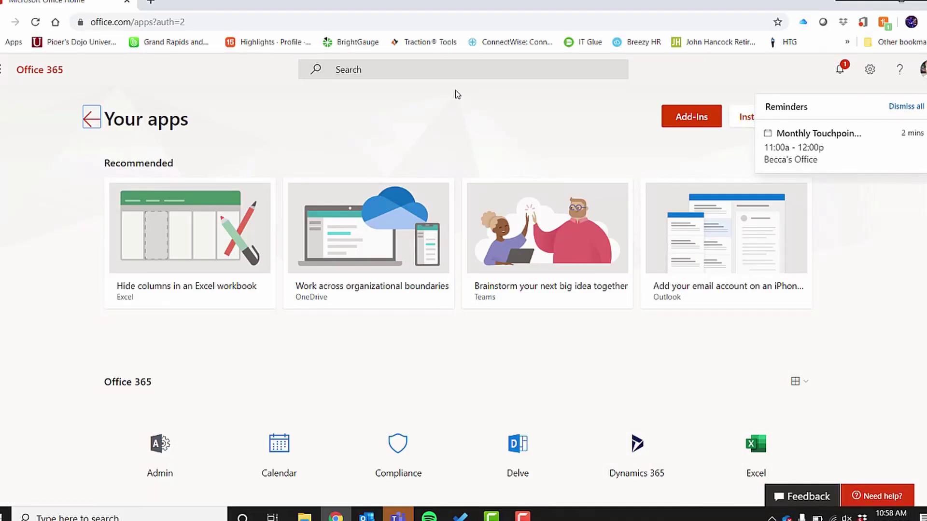
Step: Scroll down the Office 365 Your apps page to reach the To Do tile
scroll(456, 93, down, 10)
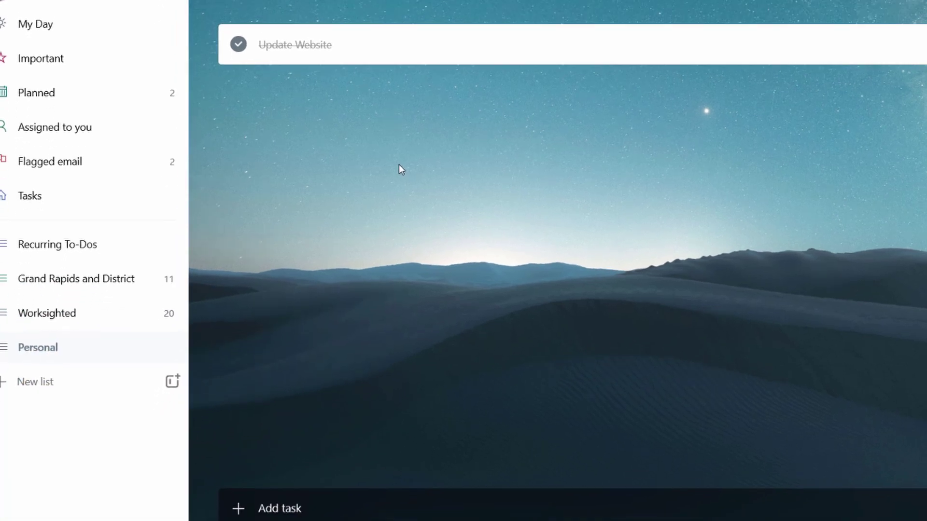
Step: Add a 'Go Grocery Shopping' task to the Personal list and show its details
click(312, 500)
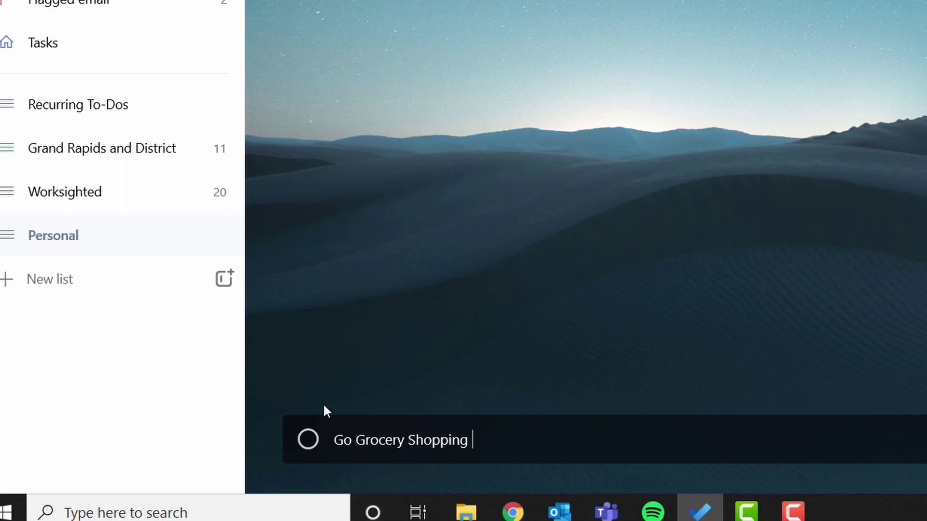
key(Return)
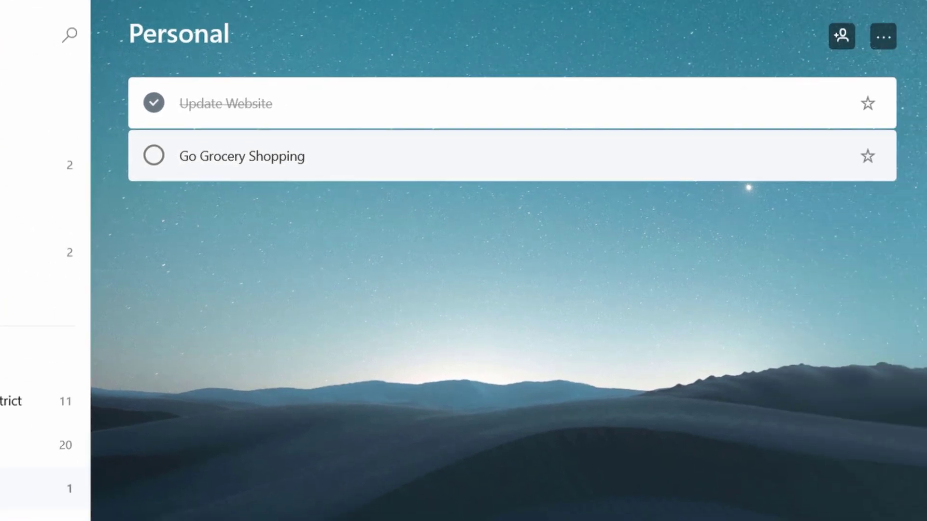
click(920, 175)
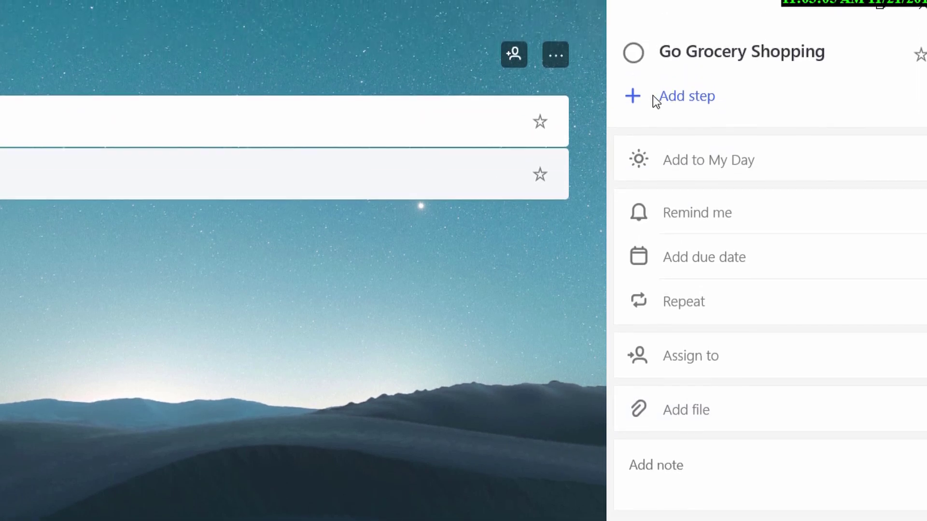
Step: Add the steps Buy Turkey, Buy Potatoes and Buy Gravy to Go Grocery Shopping
click(642, 38)
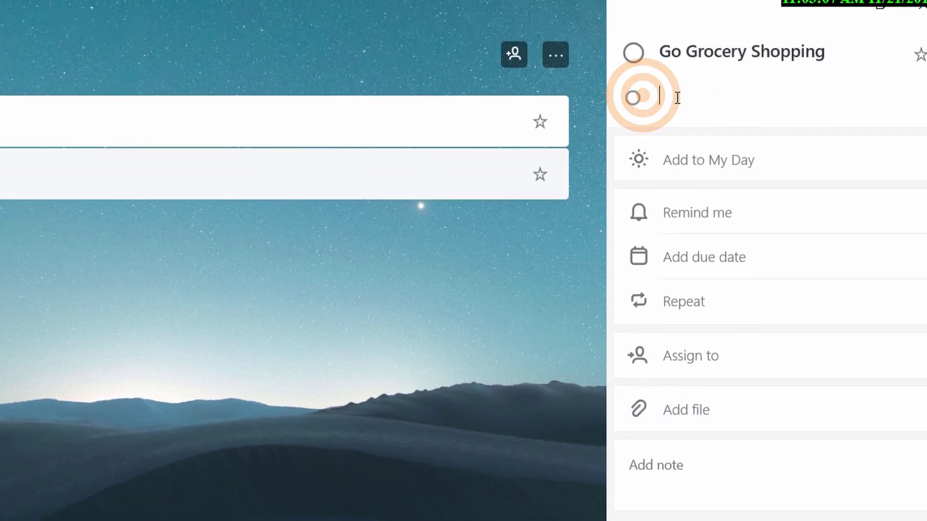
text(Buy T)
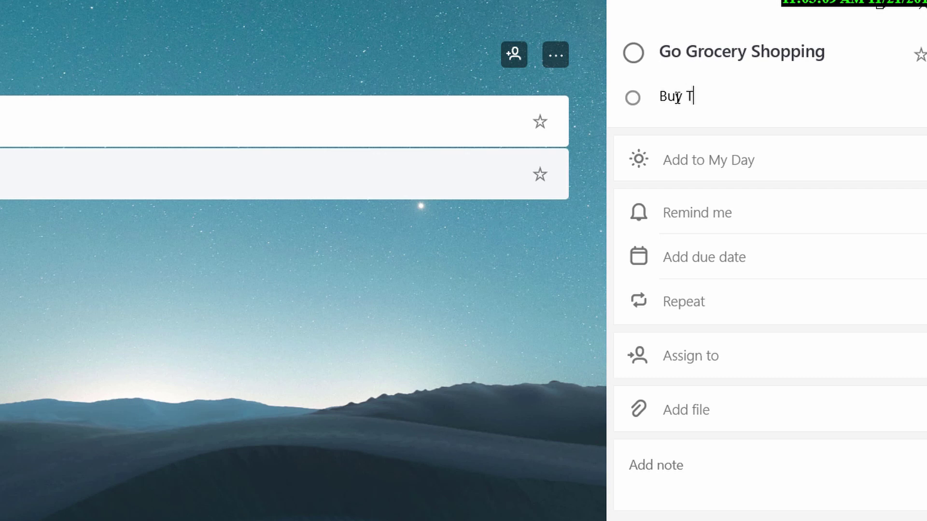
text(urkey)
key(Return)
text(Buy P)
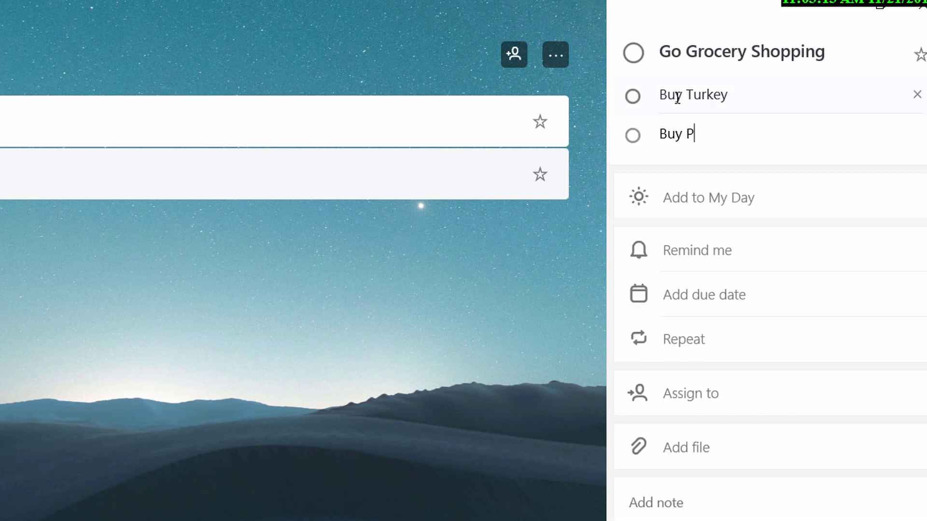
text(otatoes)
key(Return)
text(Buy Gra)
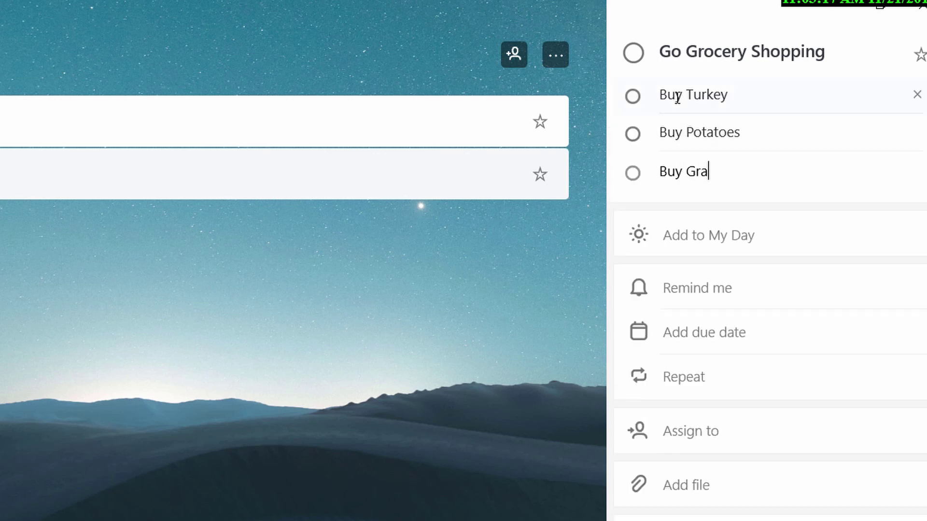
text(vy)
key(Return)
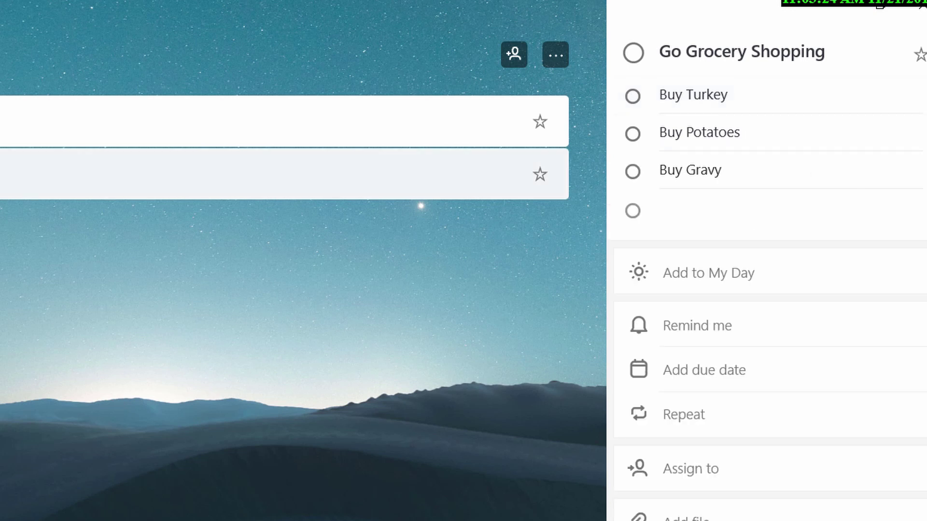
Step: Mark Buy Gravy, Buy Potatoes and Buy Turkey as done, reaching 3 of 3
click(284, 190)
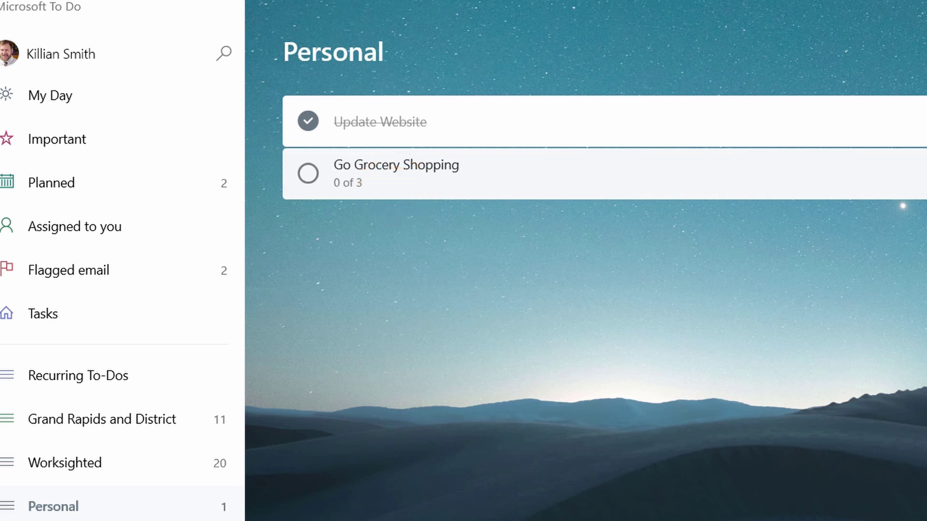
click(395, 173)
click(706, 179)
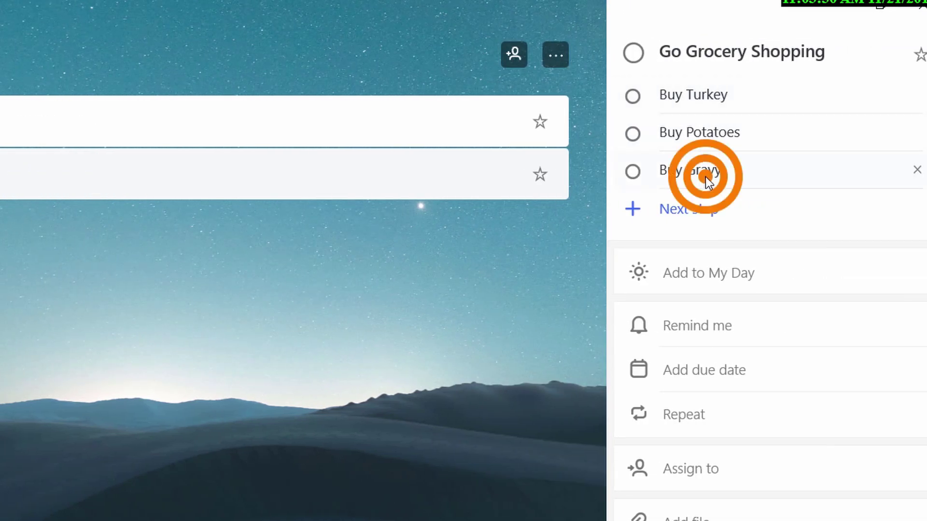
click(633, 171)
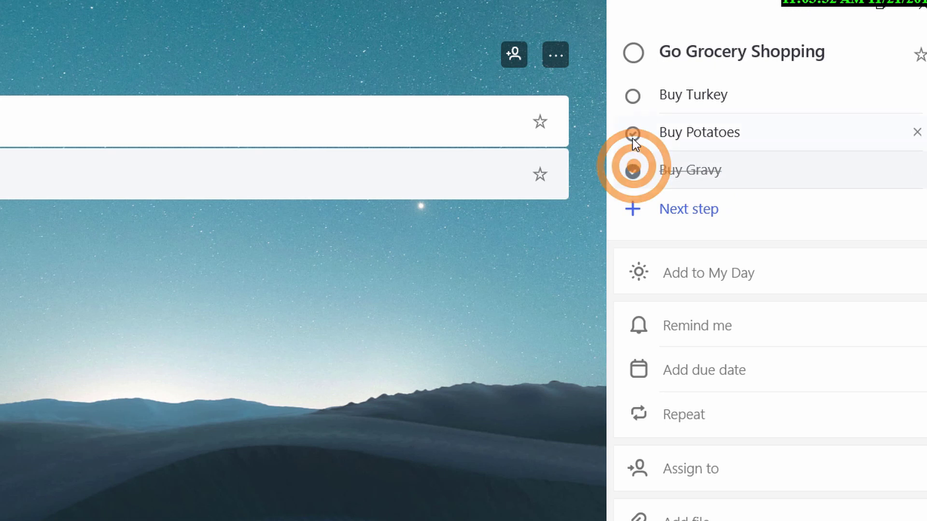
click(632, 138)
click(630, 110)
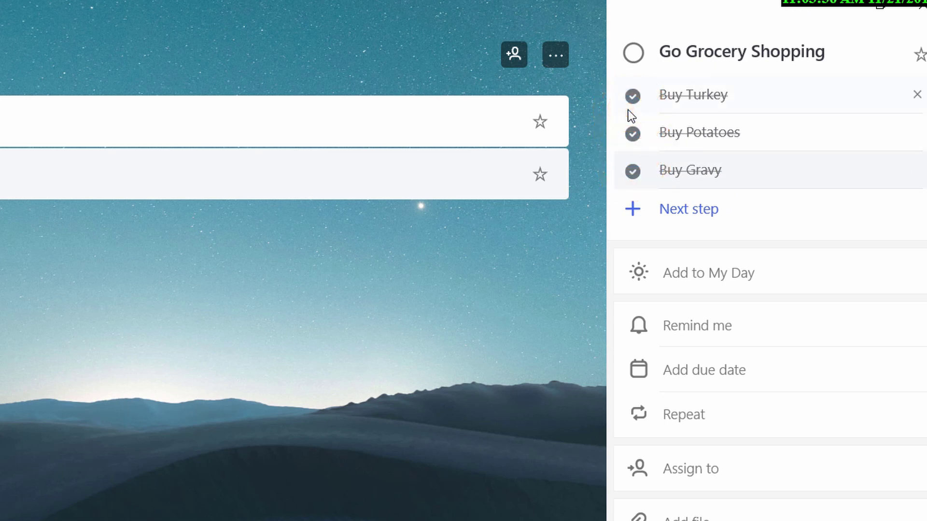
click(436, 160)
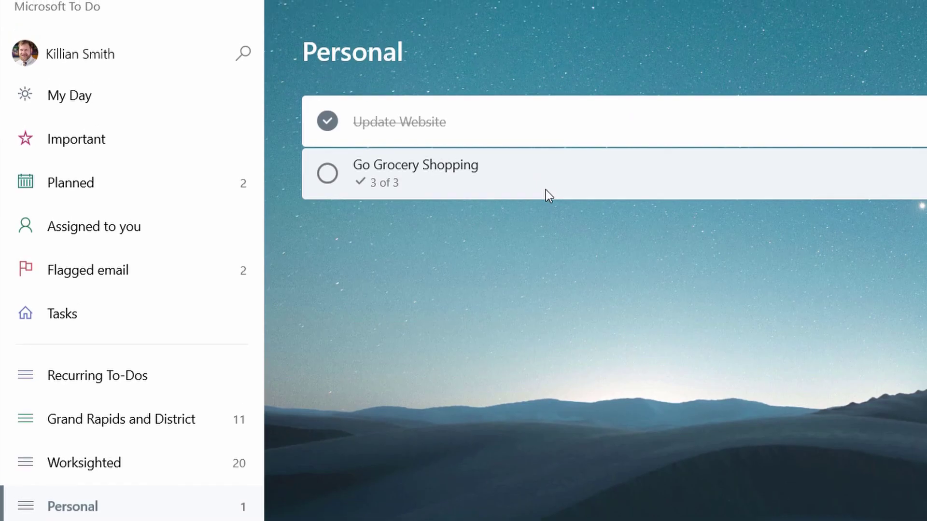
Step: Bring up Go Grocery Shopping's context menu, dismiss it, then bring it up again
right_click(545, 191)
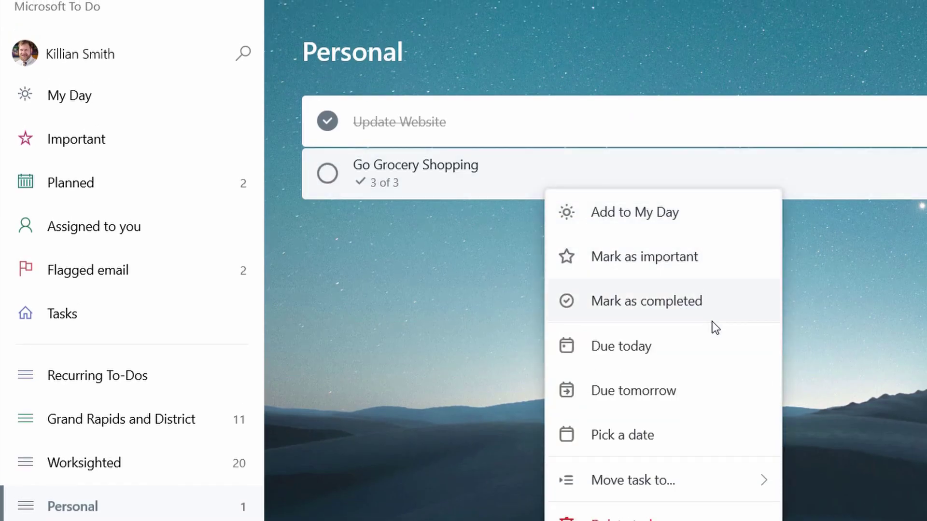
click(920, 362)
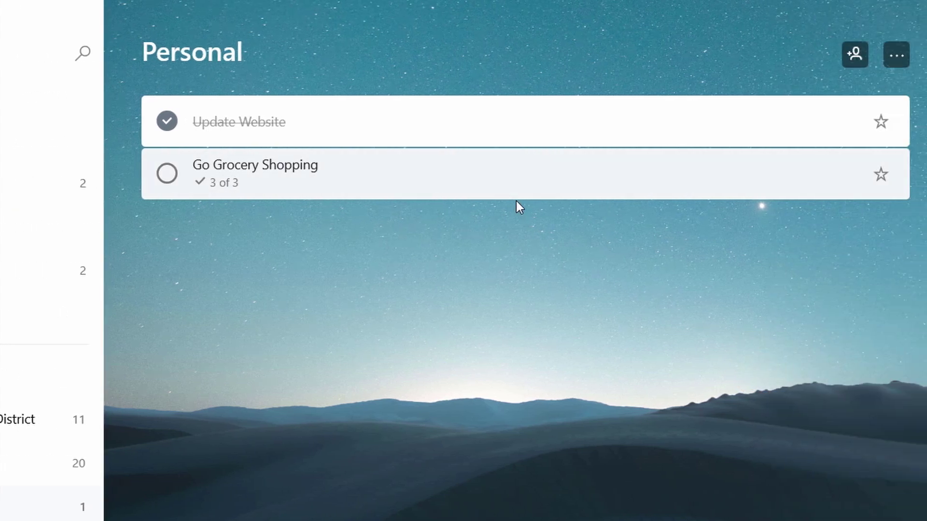
right_click(499, 189)
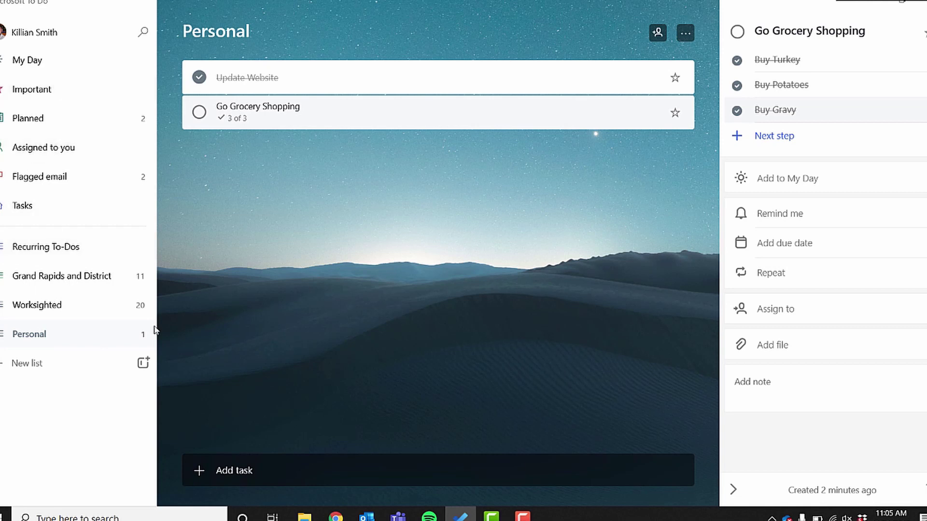
Step: Browse Tasks and Personal, then create a new list named 'Things to do Monthly'
click(36, 213)
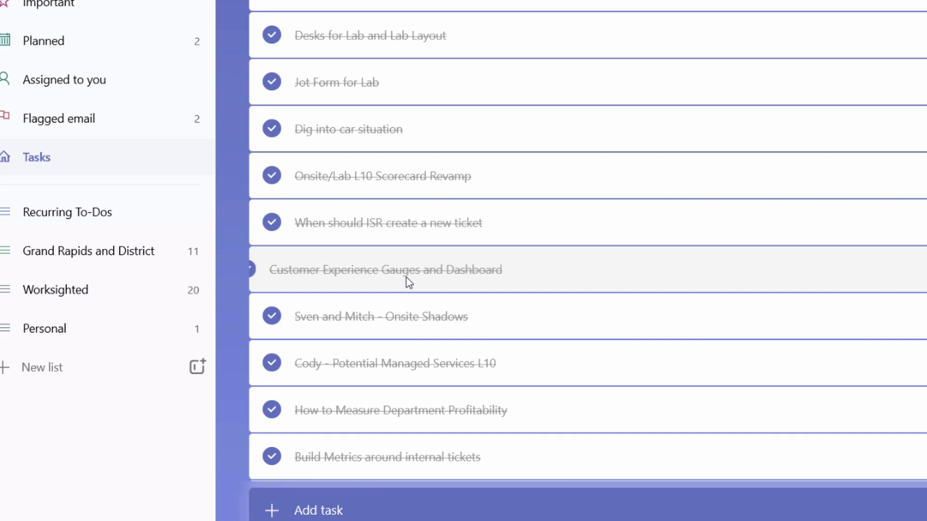
click(105, 329)
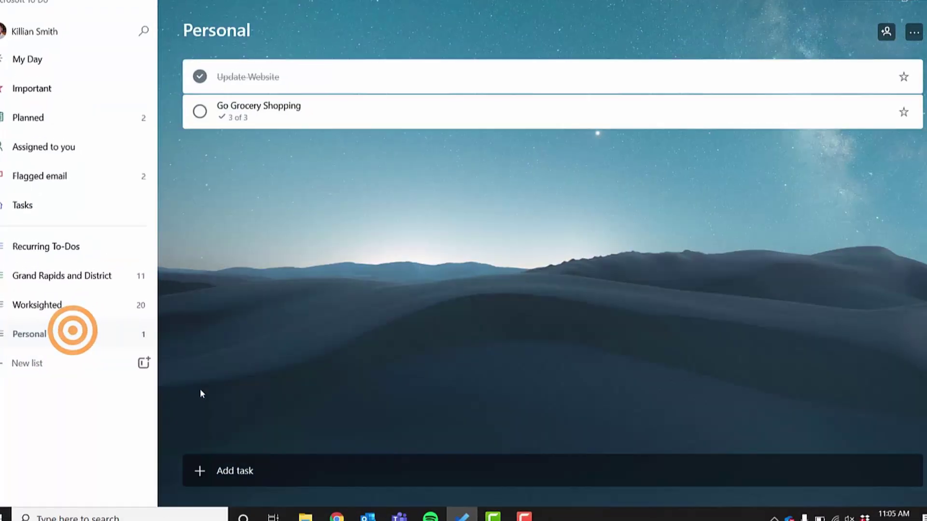
click(32, 365)
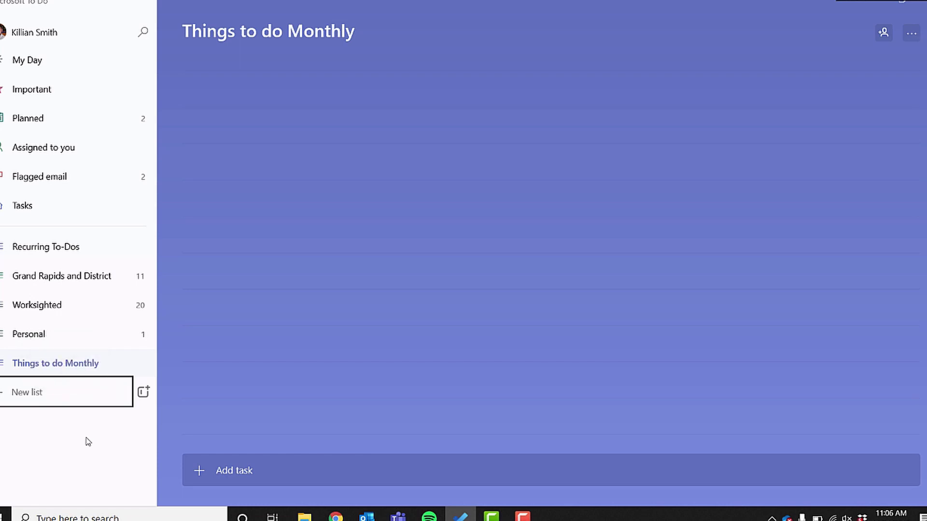
Step: Move Go Grocery Shopping from Personal into Things to do Monthly and show its details
click(48, 326)
click(818, 116)
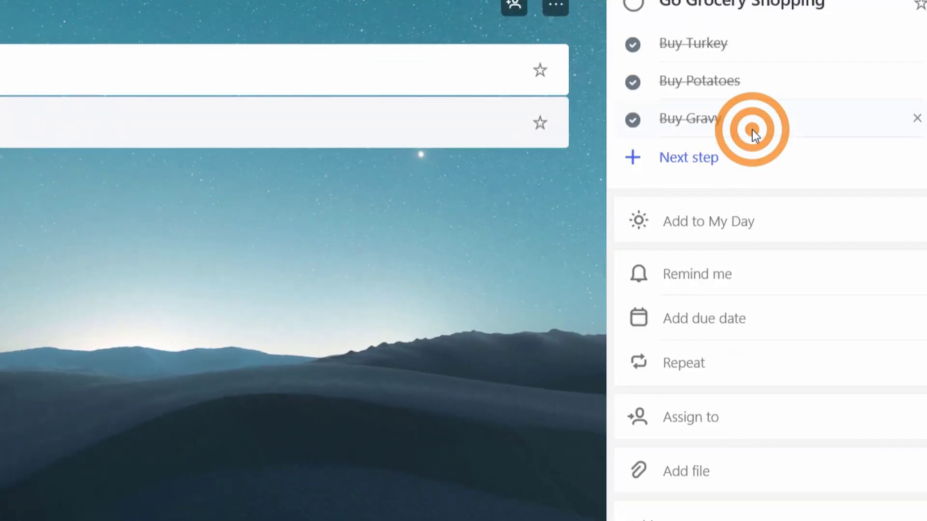
right_click(280, 143)
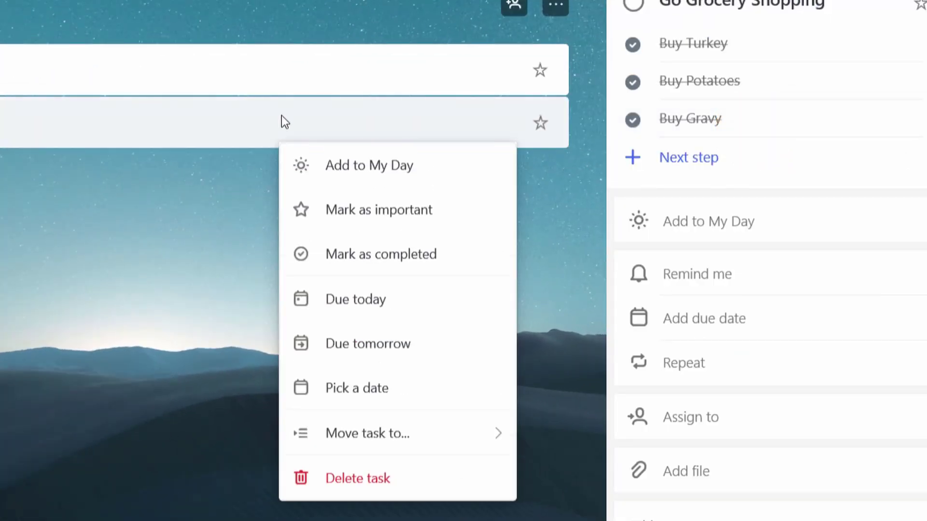
mouse_move(430, 436)
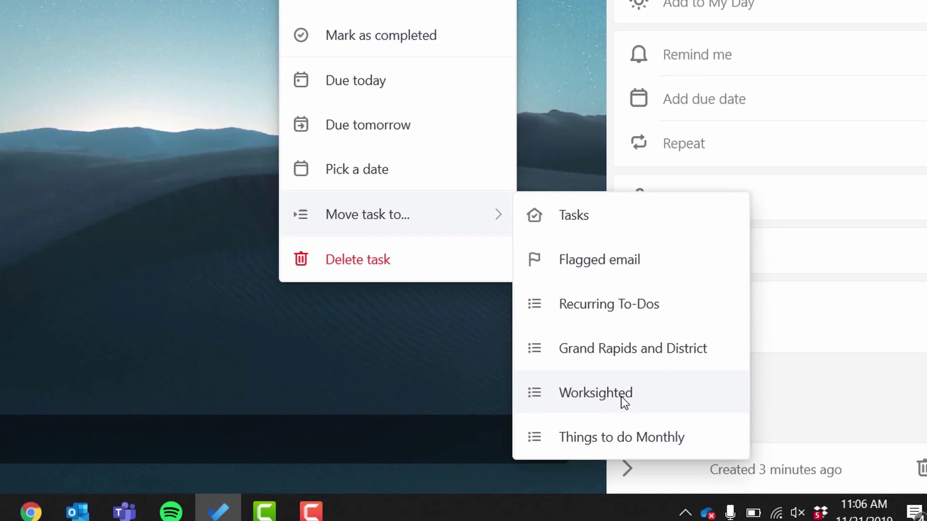
click(632, 435)
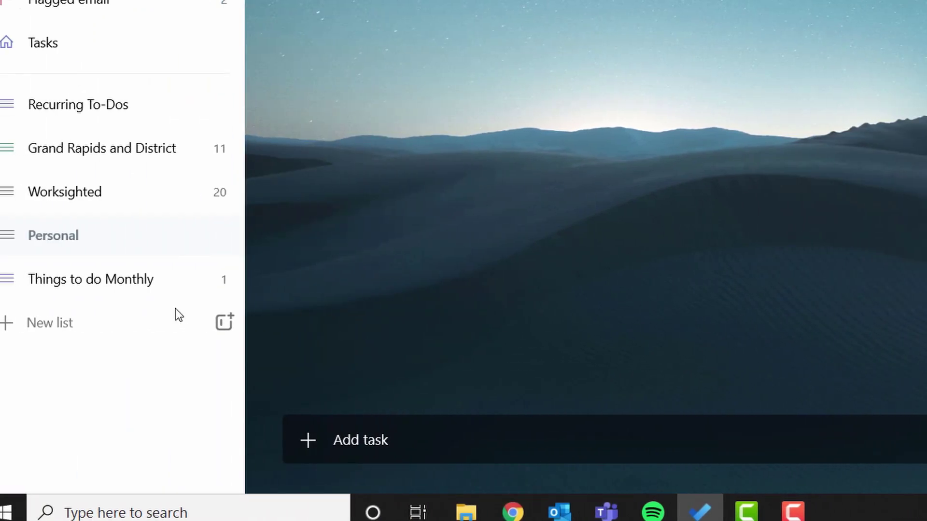
click(135, 291)
click(755, 141)
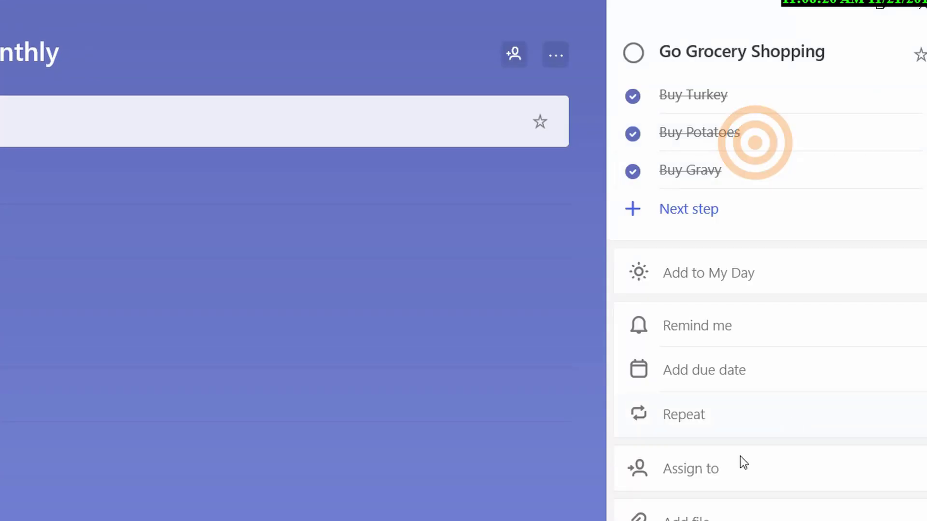
Step: Give Things to do Monthly the fern theme and a calendar 31 emoji icon
click(720, 414)
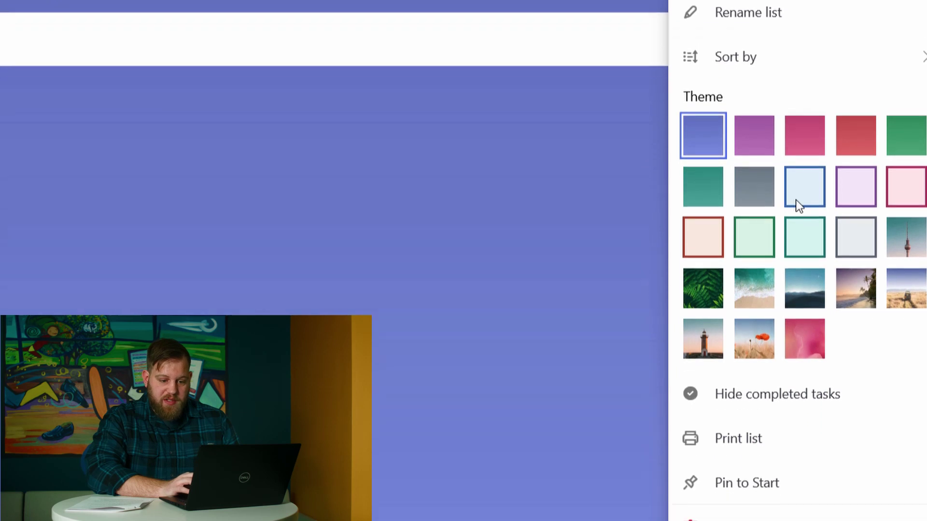
click(701, 380)
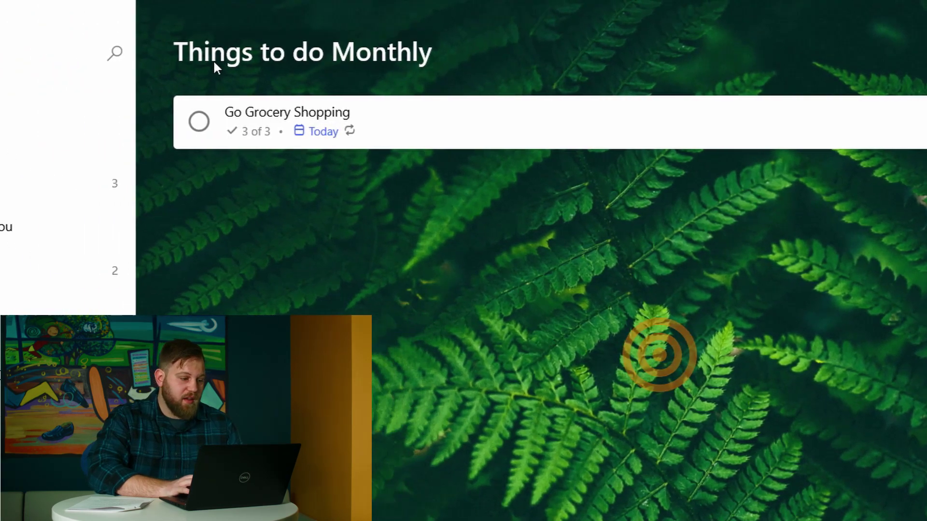
click(315, 58)
click(288, 52)
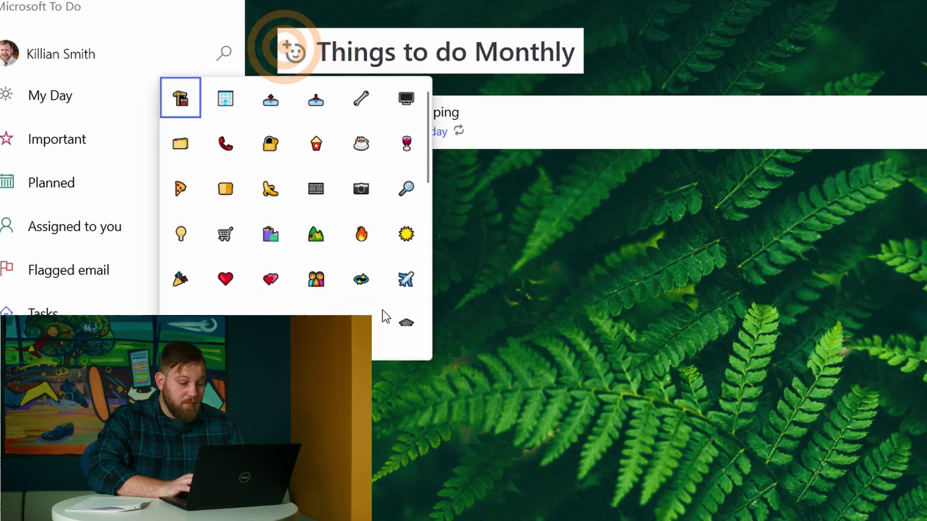
scroll(382, 310, down, 3)
click(408, 281)
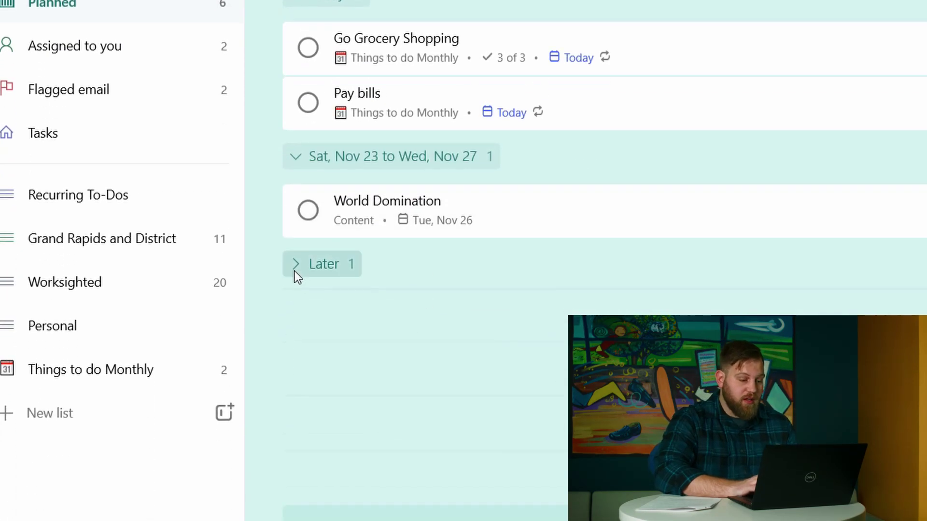
Step: Toggle the Later group in Planned, then select World Domination in Assigned to you
click(295, 268)
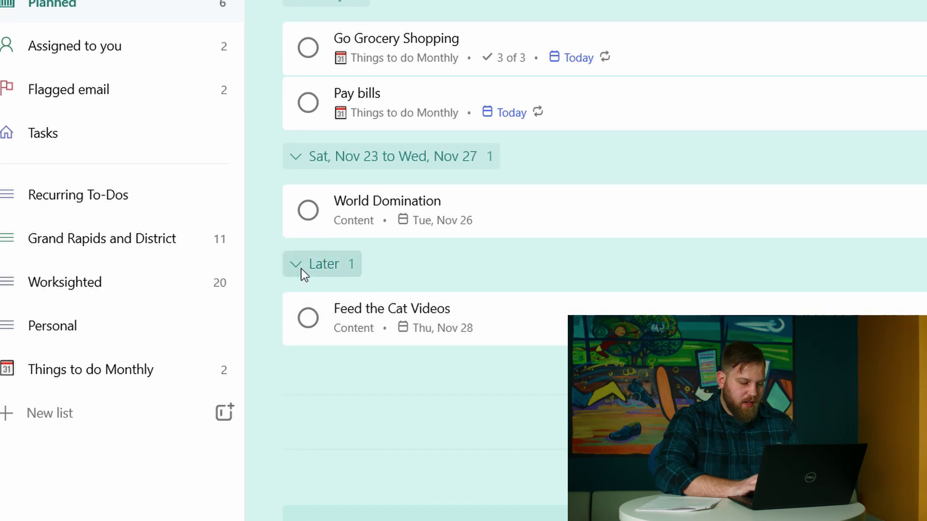
click(301, 269)
click(300, 268)
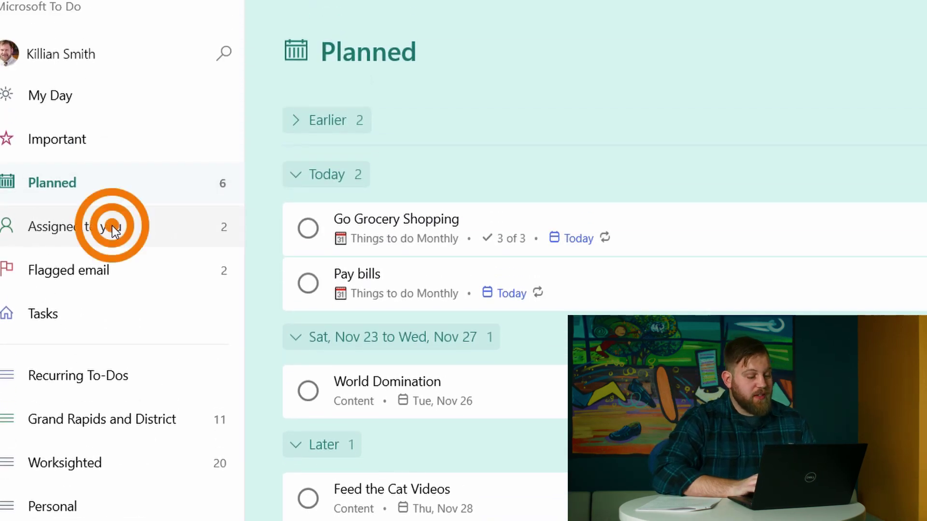
click(112, 228)
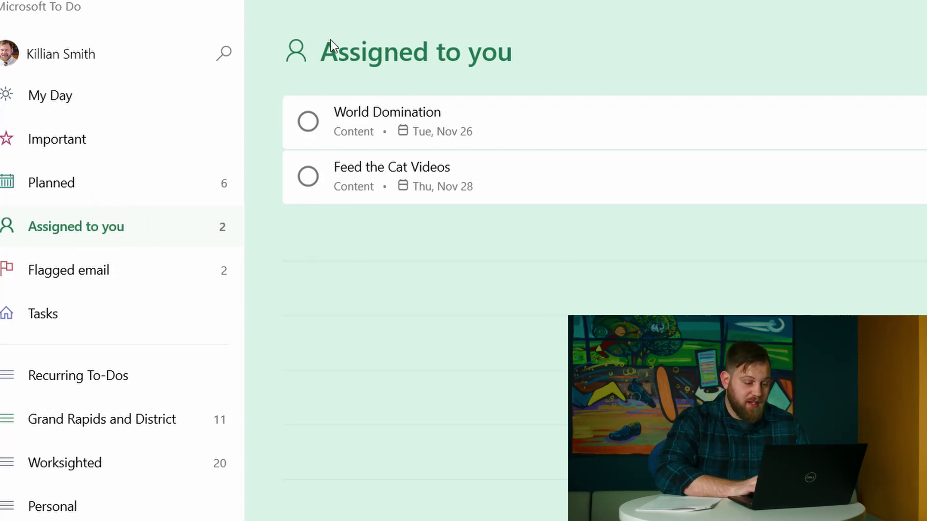
click(521, 124)
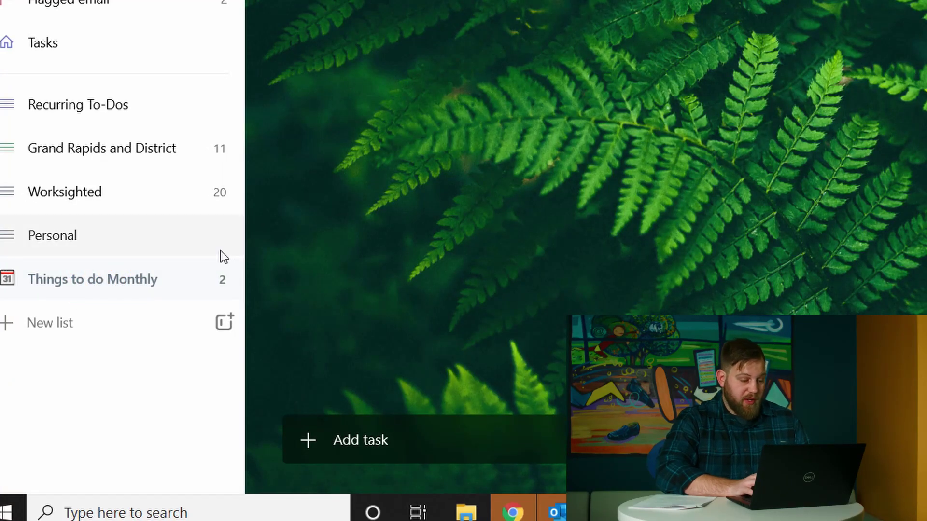
Step: Create and copy an invitation link for the Things to do Monthly list
right_click(152, 281)
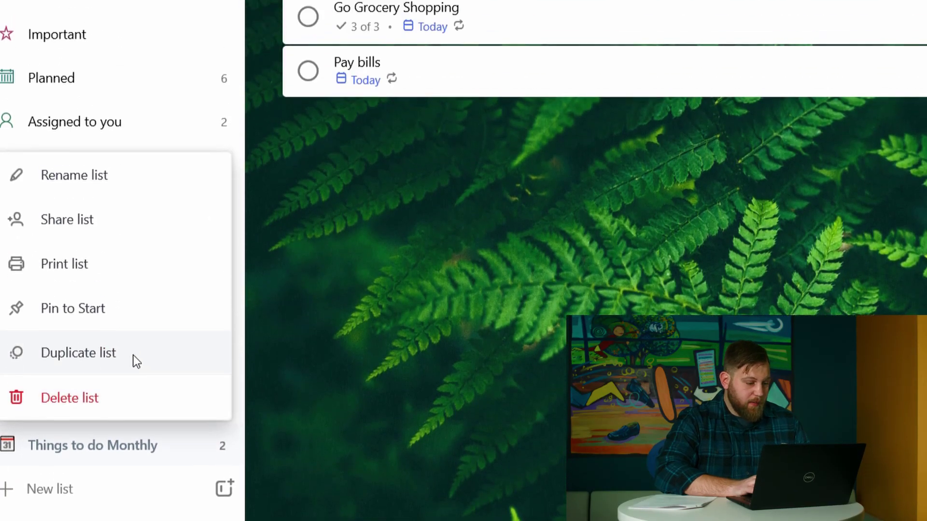
click(87, 93)
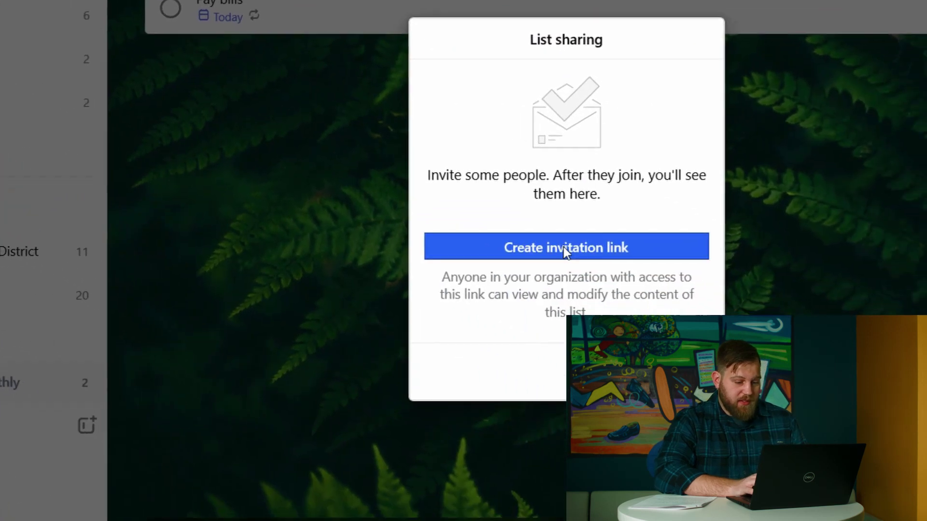
click(670, 313)
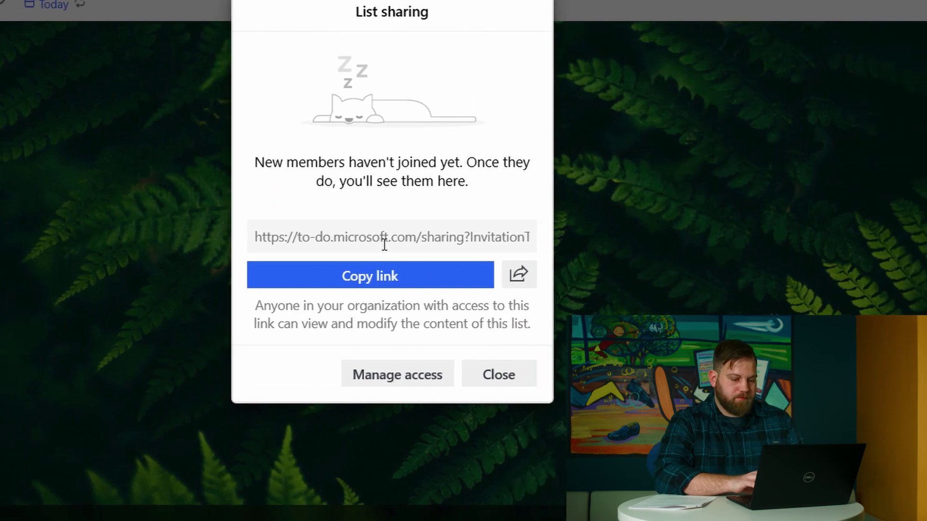
click(540, 276)
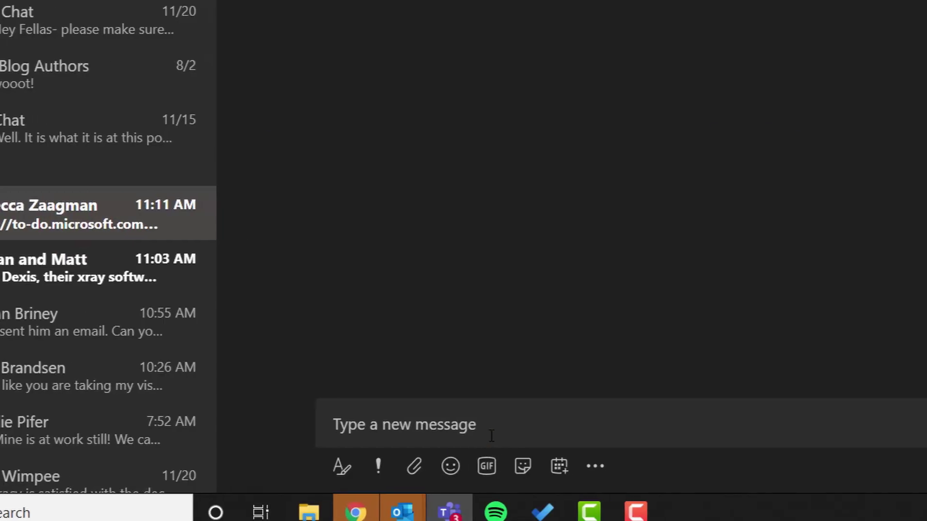
Step: Paste the invitation link into the Teams chat and send it
click(487, 433)
key(ctrl+v)
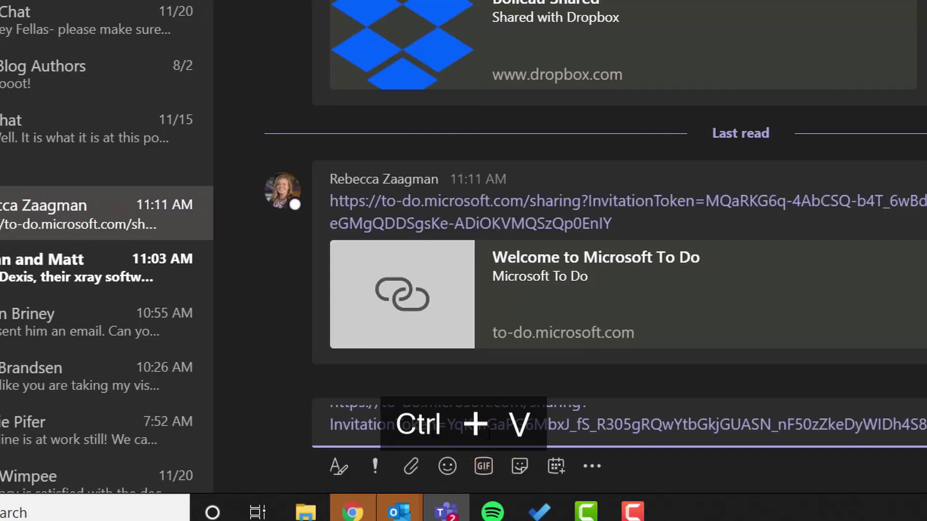
key(Return)
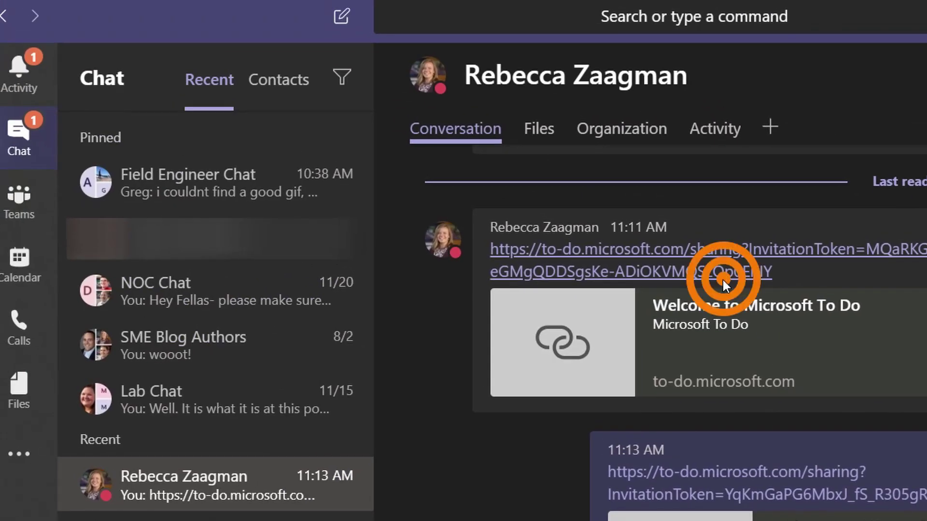
Step: Join the shared list from the chat link, then view Flagged email's Griffins Outing task
click(722, 278)
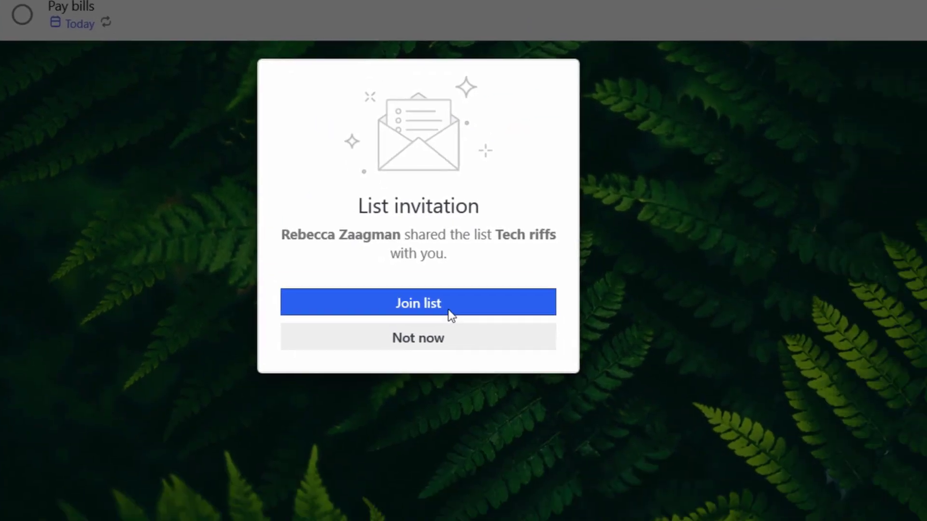
click(451, 314)
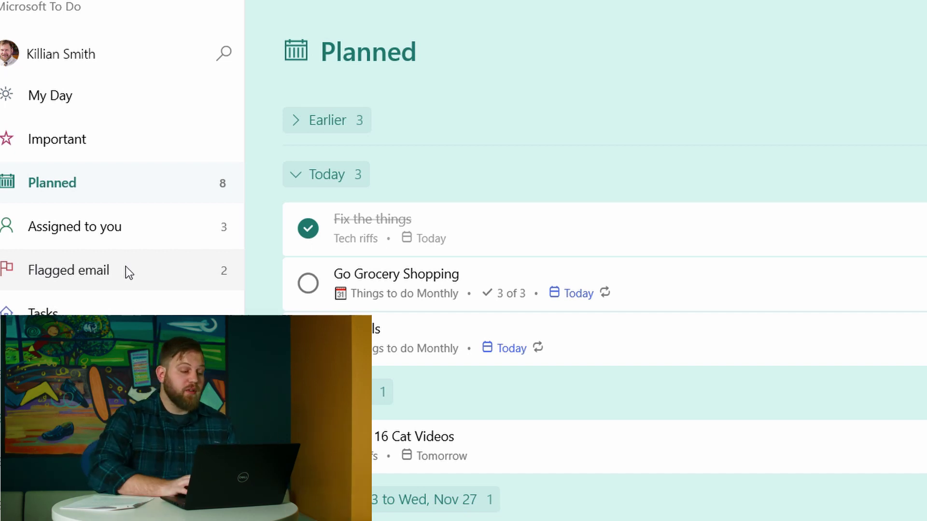
click(127, 271)
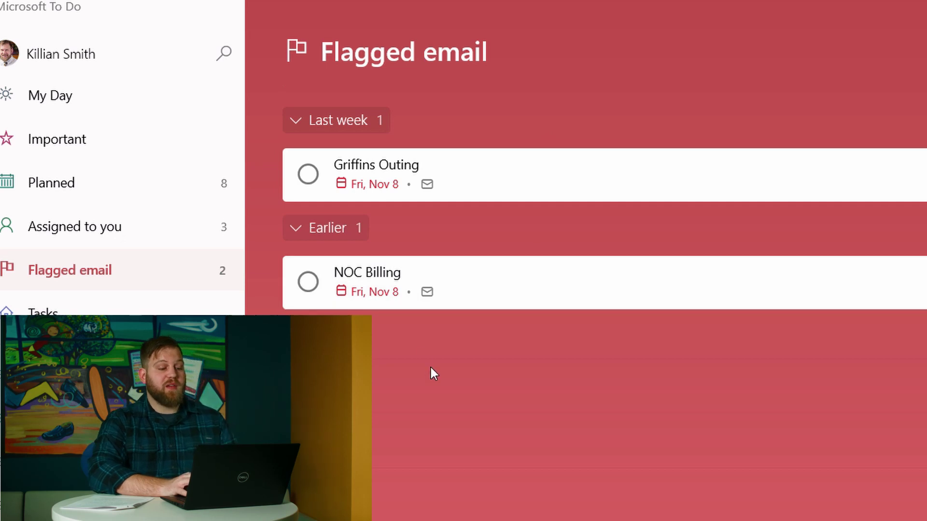
click(483, 173)
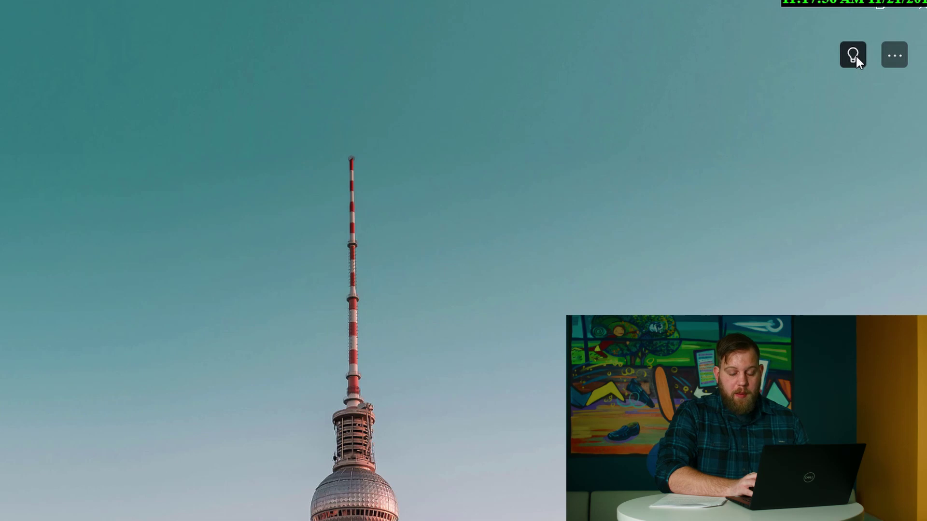
Step: Add Go Grocery Shopping to My Day from the suggestions, then return to the Things to do Monthly list
click(854, 56)
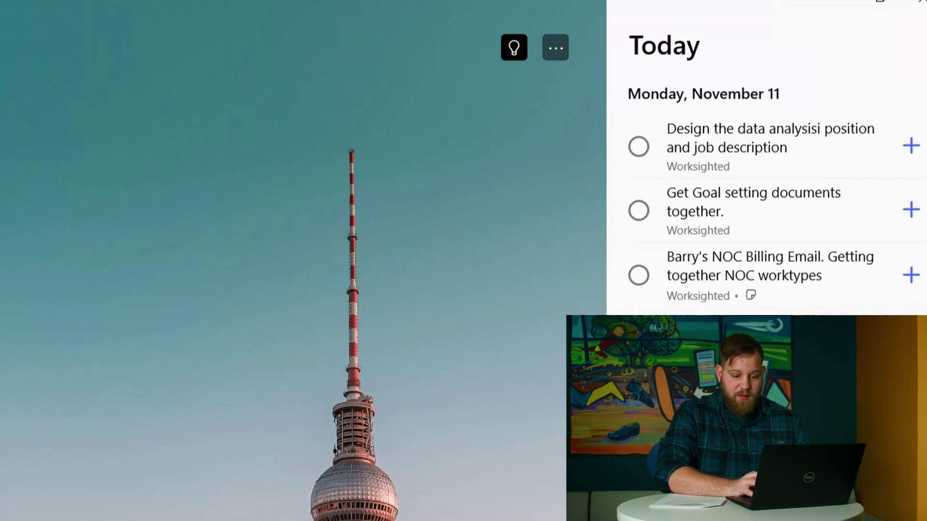
click(910, 296)
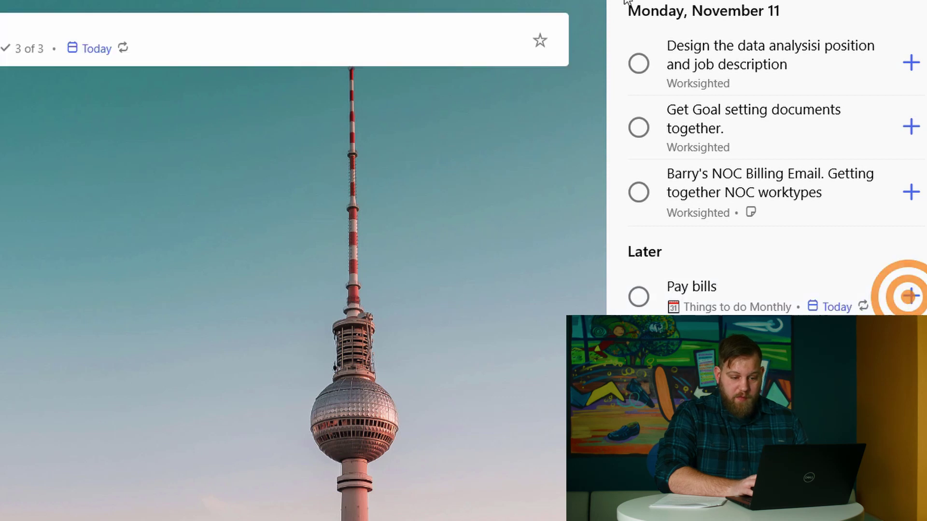
click(105, 181)
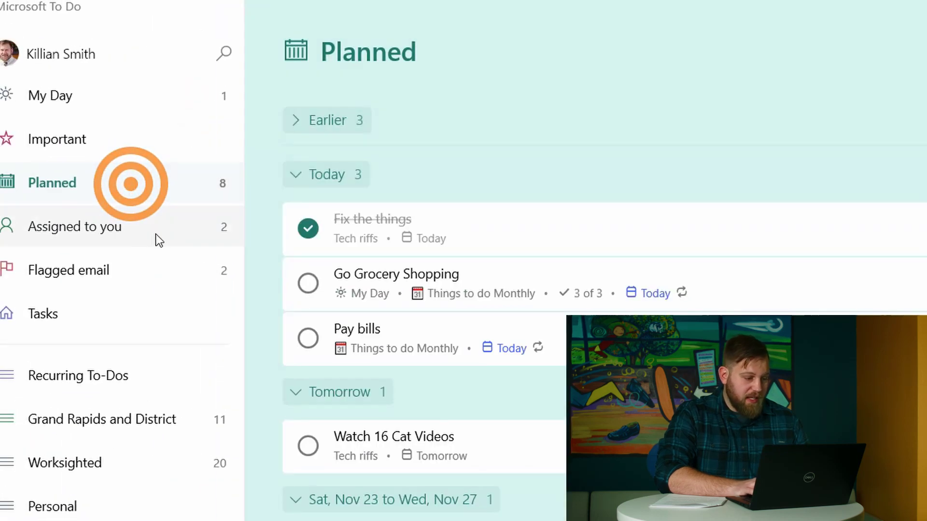
click(131, 229)
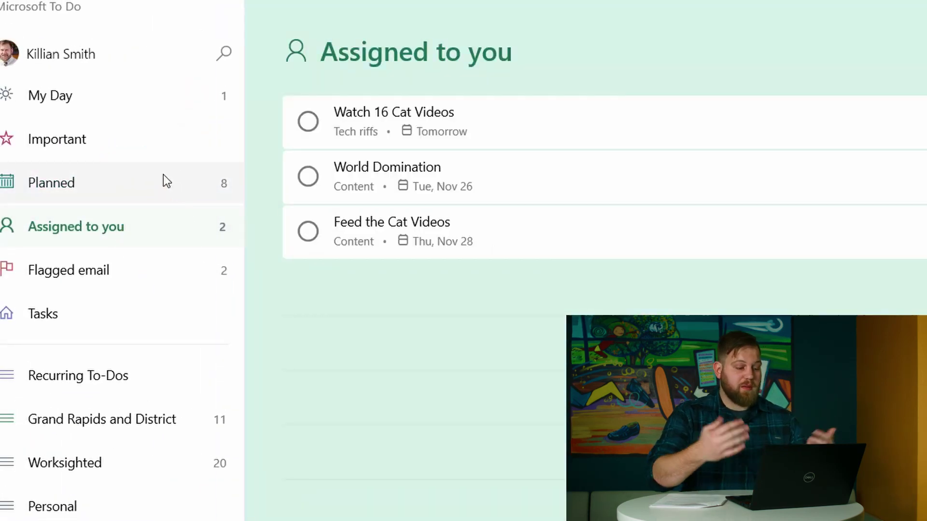
click(161, 270)
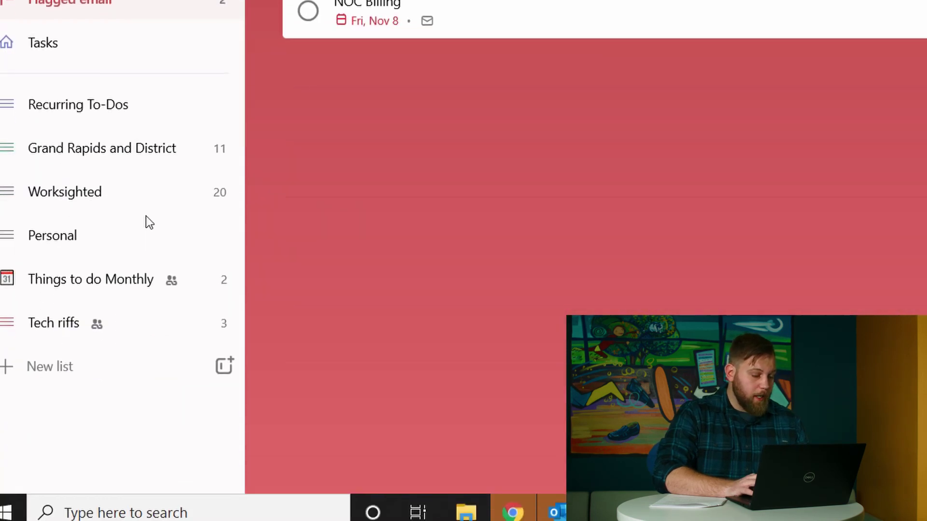
click(122, 278)
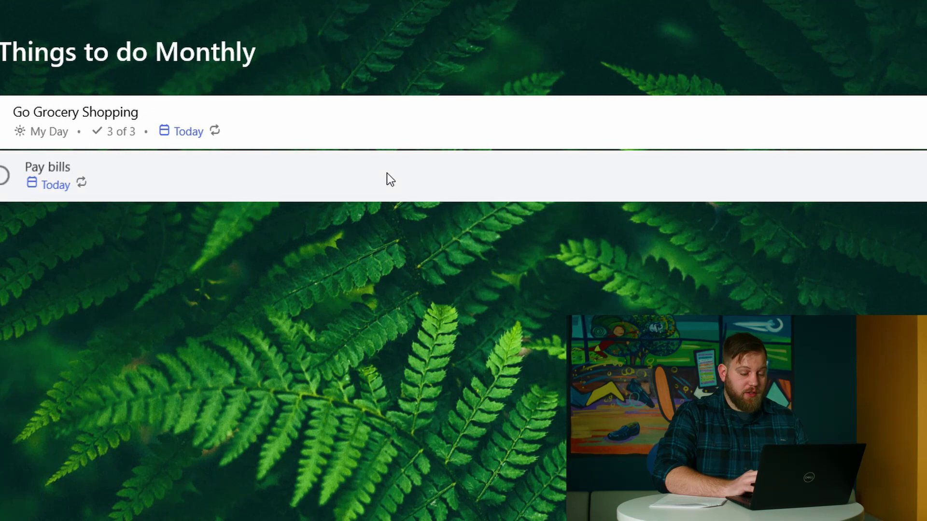
Step: Add the Pay bills task to My Day from its details pane, then view My Day
right_click(386, 173)
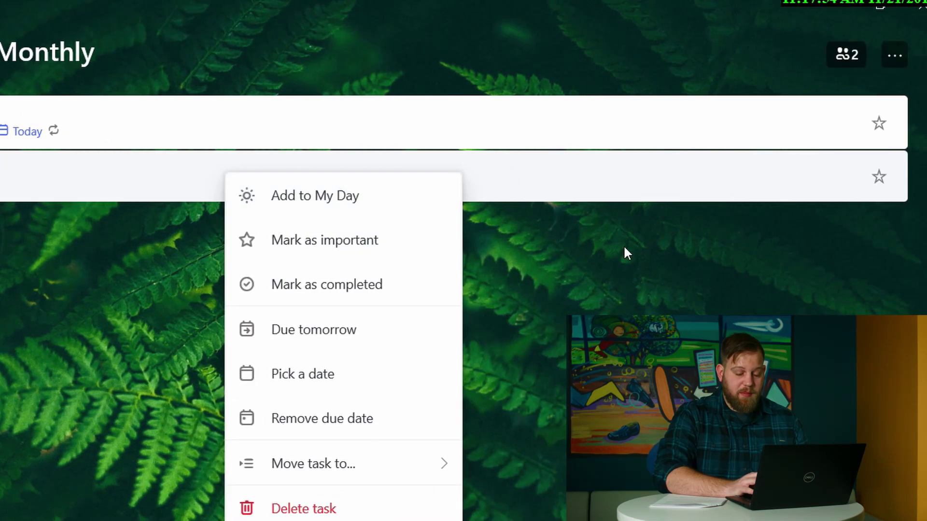
click(704, 245)
click(646, 175)
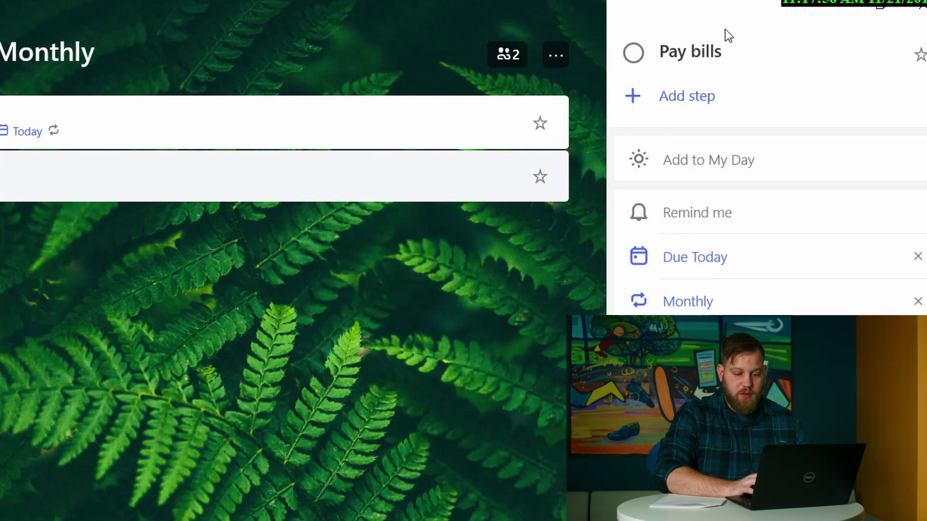
click(705, 165)
click(91, 441)
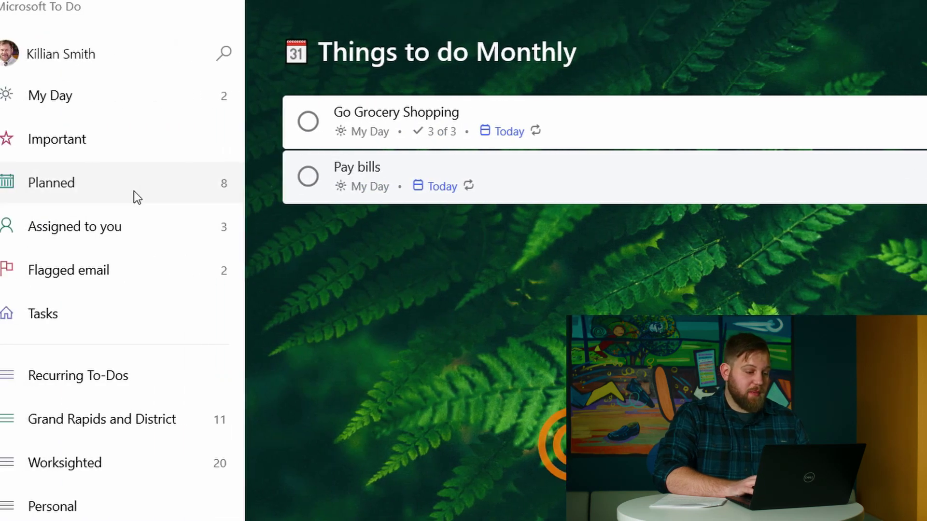
click(68, 94)
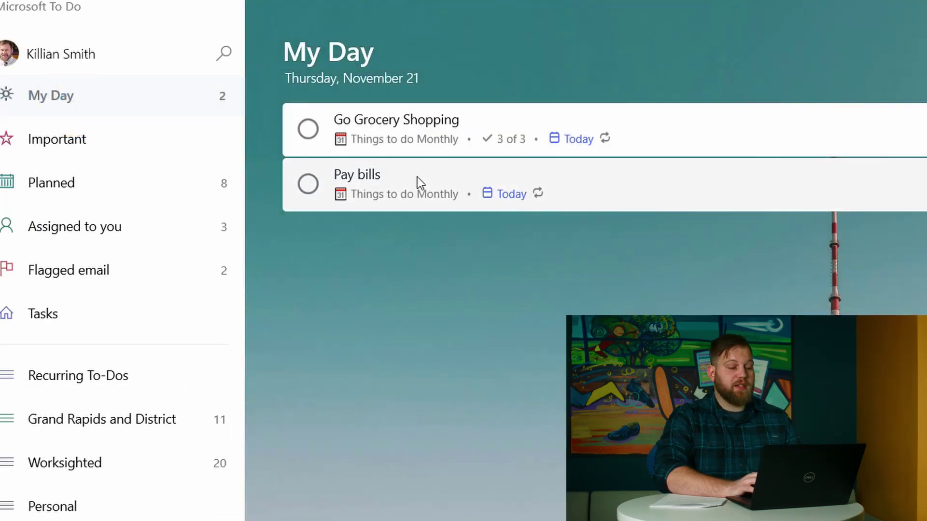